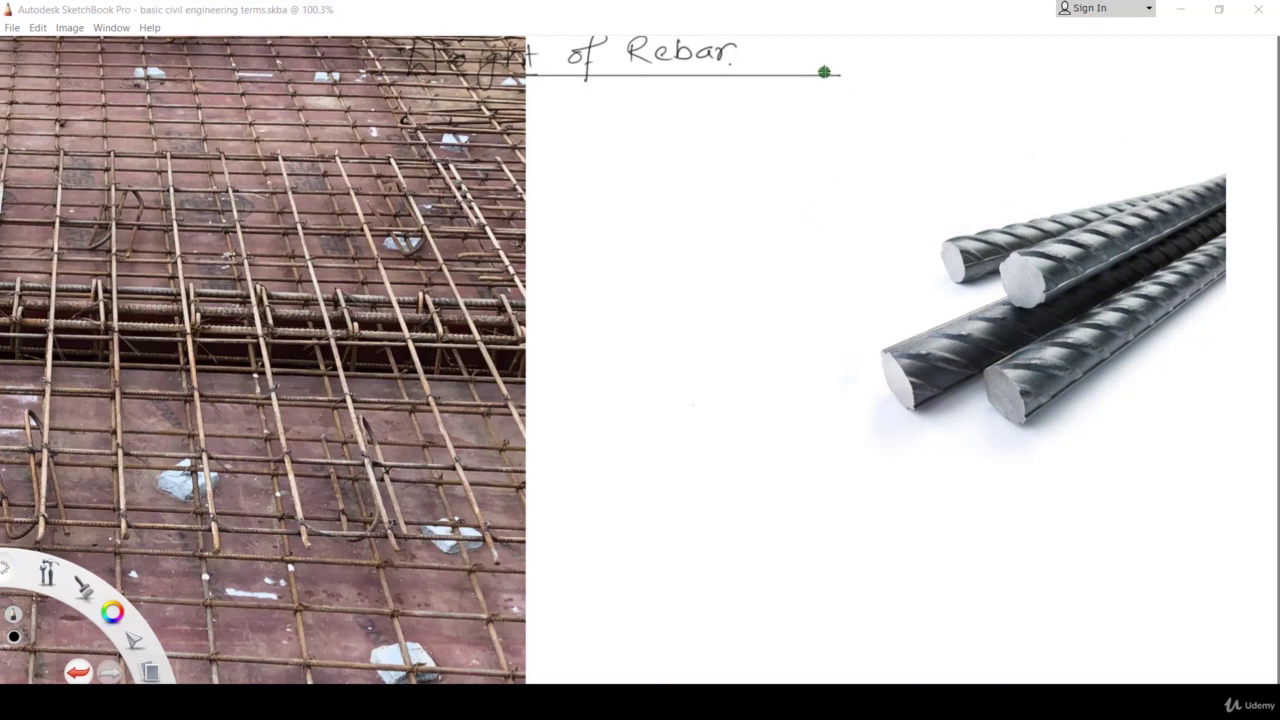
Write '(kg)' in brackets after the underlined heading
{"action": "mouse_move", "coordinate": [862, 42]}
{"action": "left_mouse_down"}
{"action": "mouse_move", "coordinate": [859, 62]}
{"action": "mouse_move", "coordinate": [893, 62]}
{"action": "left_mouse_up"}
{"action": "left_click_drag", "start_coordinate": [910, 54], "coordinate": [903, 86]}
{"action": "left_click_drag", "start_coordinate": [938, 38], "coordinate": [943, 70]}
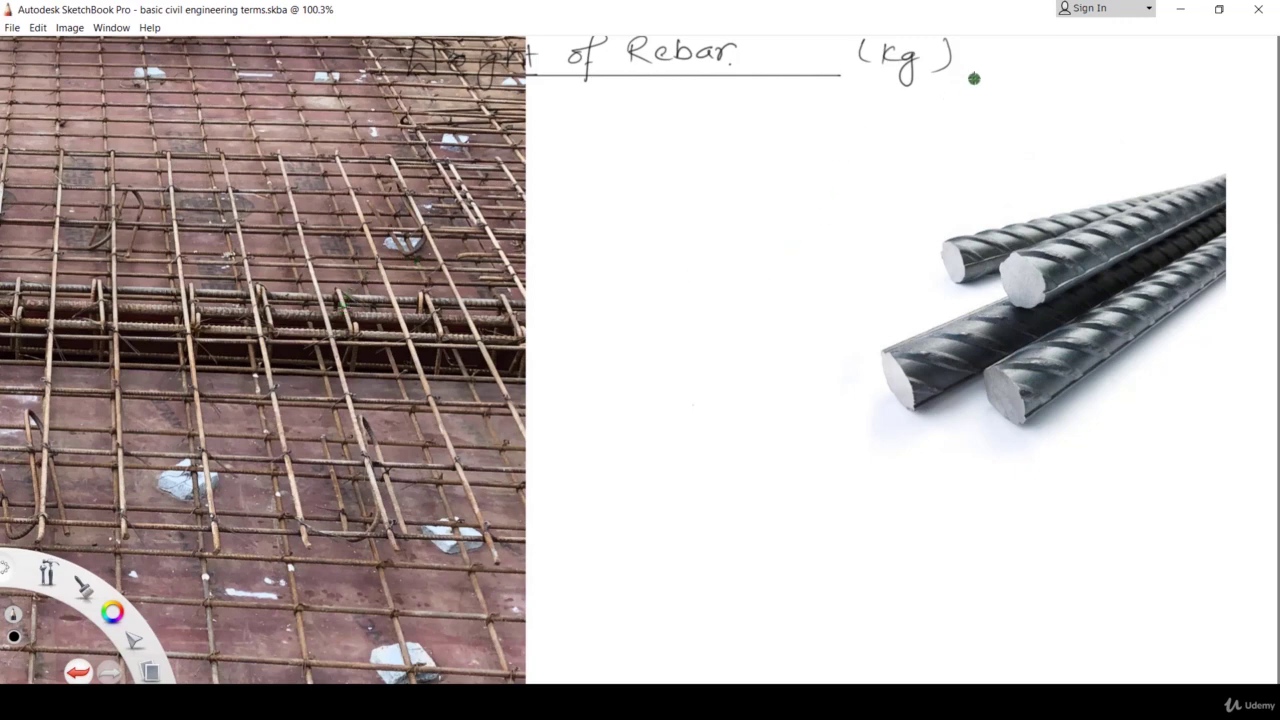
Handwrite the bar diameters 8, 10, 12 and 16 in a column below
{"action": "left_click_drag", "start_coordinate": [997, 59], "coordinate": [993, 127]}
{"action": "mouse_move", "coordinate": [1004, 116]}
{"action": "left_mouse_down"}
{"action": "mouse_move", "coordinate": [1024, 127]}
{"action": "mouse_move", "coordinate": [995, 156]}
{"action": "mouse_move", "coordinate": [1011, 151]}
{"action": "left_mouse_up"}
{"action": "left_click", "coordinate": [1029, 153]}
Draw an arrow and dashes after the 8, ending in 'kg'
{"action": "left_click_drag", "start_coordinate": [1015, 64], "coordinate": [1052, 64]}
{"action": "left_click", "coordinate": [1080, 69]}
{"action": "left_click", "coordinate": [1092, 69]}
{"action": "left_click", "coordinate": [1104, 69]}
{"action": "left_click_drag", "start_coordinate": [1146, 58], "coordinate": [1174, 80]}
{"action": "left_click", "coordinate": [1198, 67]}
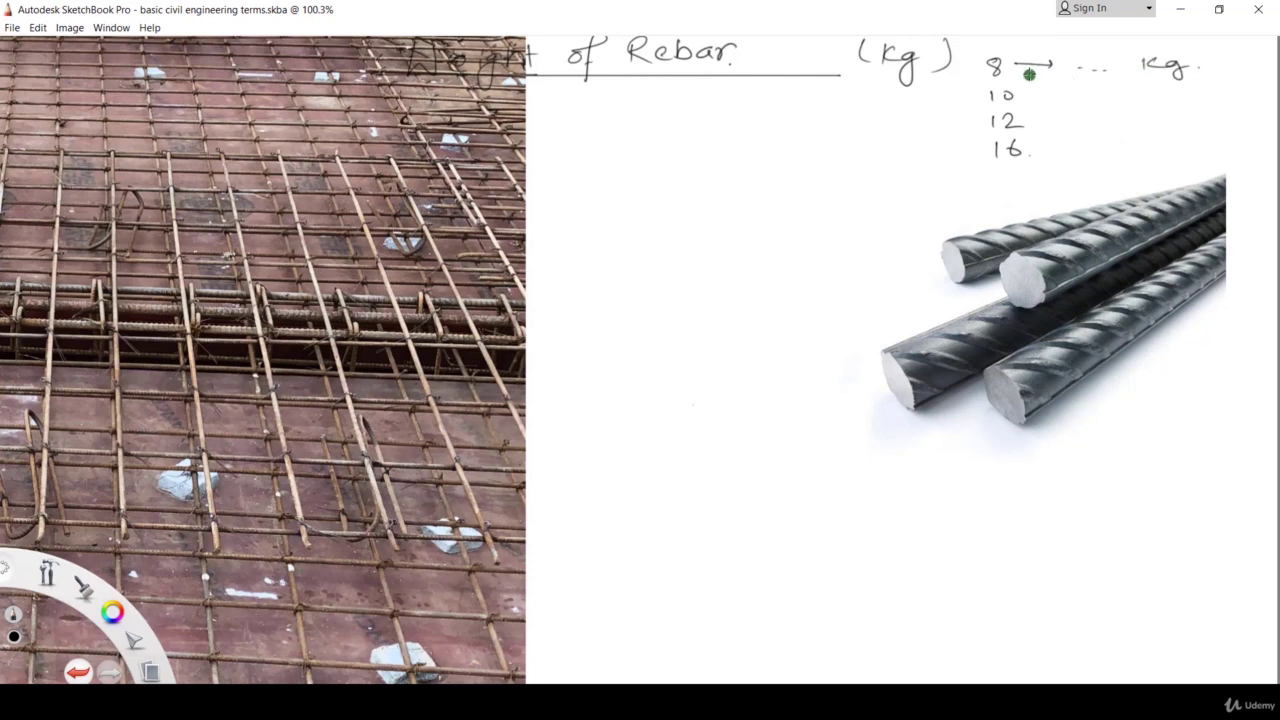
Add dashed arrows ending in 'kg' on the 10, 12 and 16 lines
{"action": "left_click_drag", "start_coordinate": [1022, 95], "coordinate": [1144, 111]}
{"action": "left_click", "coordinate": [1087, 100]}
{"action": "left_click_drag", "start_coordinate": [1160, 92], "coordinate": [1166, 115]}
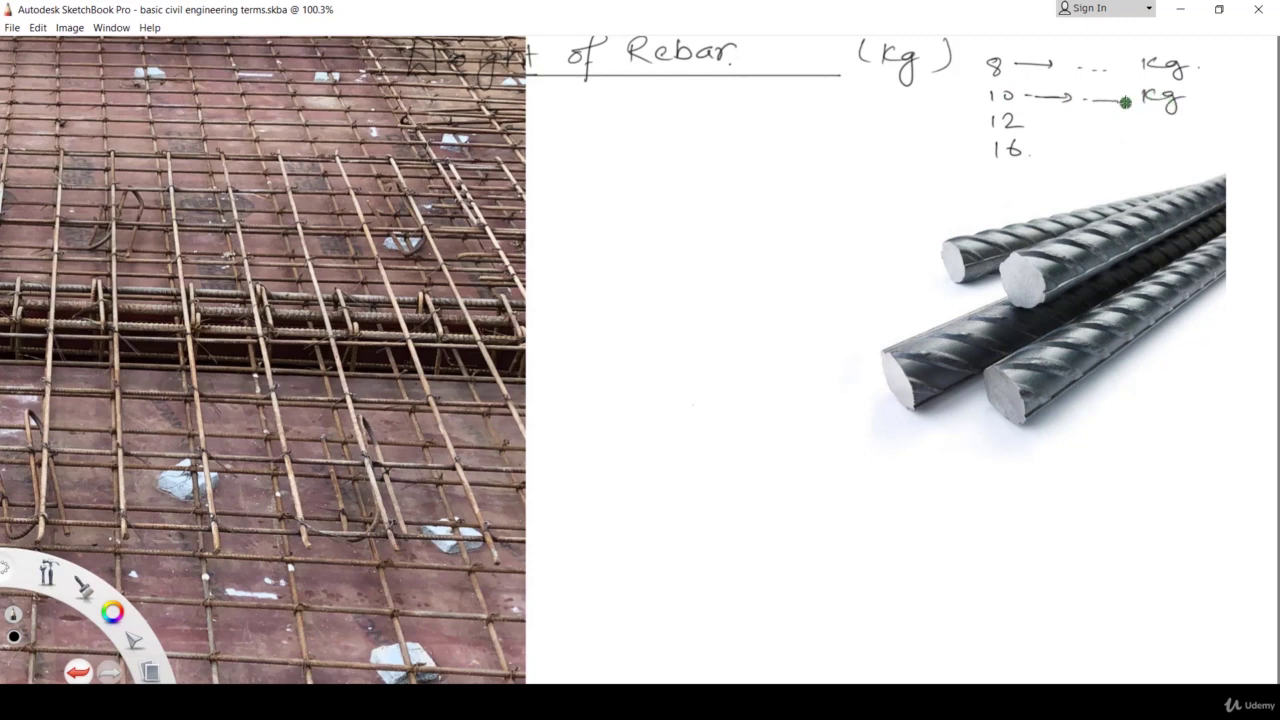
{"action": "left_click_drag", "start_coordinate": [1086, 125], "coordinate": [1092, 125]}
{"action": "left_click_drag", "start_coordinate": [1098, 125], "coordinate": [1160, 130]}
{"action": "mouse_move", "coordinate": [1190, 124]}
{"action": "left_mouse_down"}
{"action": "mouse_move", "coordinate": [1149, 157]}
{"action": "mouse_move", "coordinate": [1178, 164]}
{"action": "left_mouse_up"}
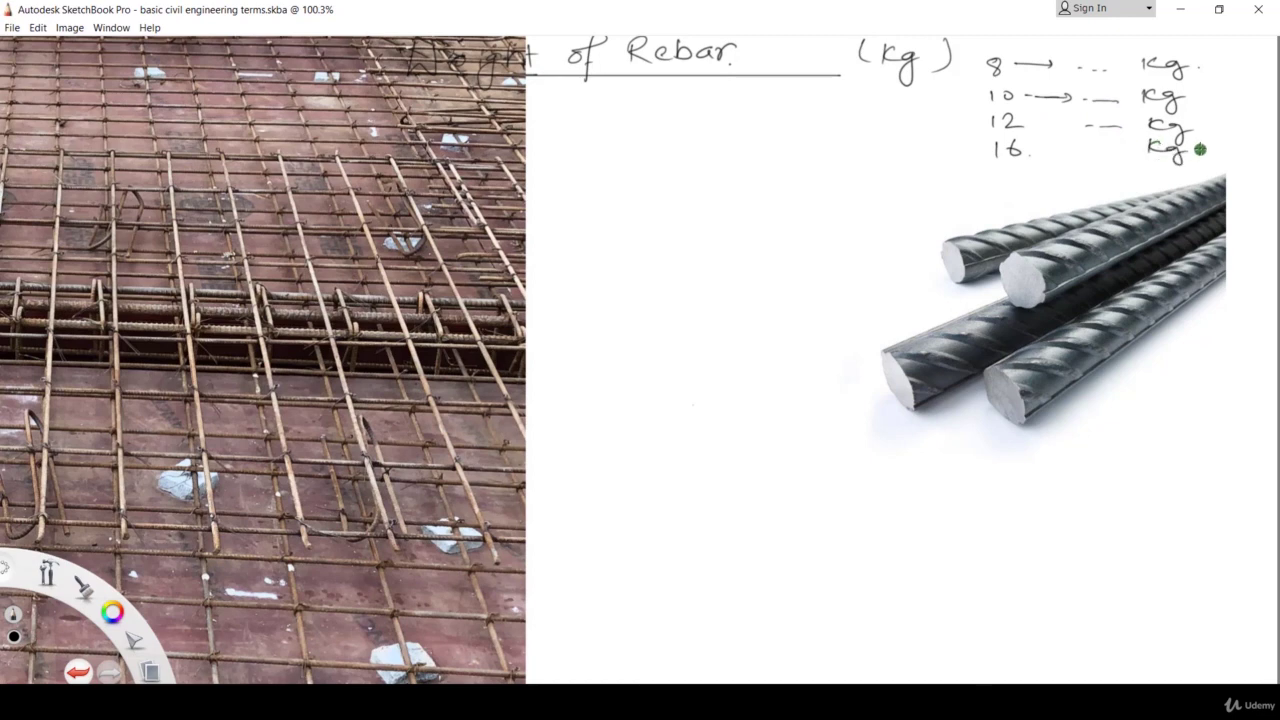
{"action": "left_click", "coordinate": [1198, 152]}
Underline the kg column, mark each entry, and write a total '… kg' line below
{"action": "left_click_drag", "start_coordinate": [1117, 171], "coordinate": [1203, 176]}
{"action": "left_click", "coordinate": [1126, 67]}
{"action": "left_click", "coordinate": [1116, 103]}
{"action": "left_click", "coordinate": [1114, 127]}
{"action": "left_click", "coordinate": [1121, 158]}
{"action": "mouse_move", "coordinate": [1108, 194]}
{"action": "left_mouse_down"}
{"action": "mouse_move", "coordinate": [1086, 194]}
{"action": "mouse_move", "coordinate": [1178, 186]}
{"action": "left_mouse_up"}
Draw freehand circles around the 8 and 10 entries in the list
{"action": "left_click_drag", "start_coordinate": [1001, 56], "coordinate": [974, 50]}
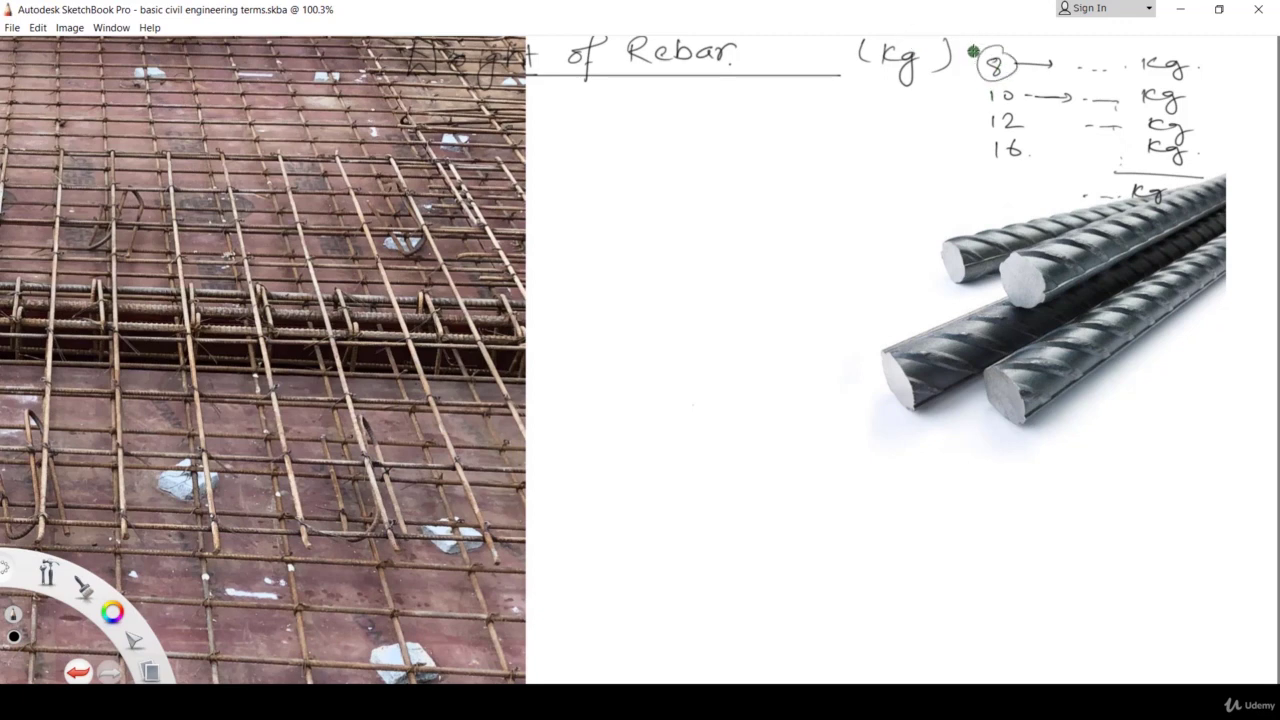
{"action": "left_click_drag", "start_coordinate": [997, 93], "coordinate": [1004, 87]}
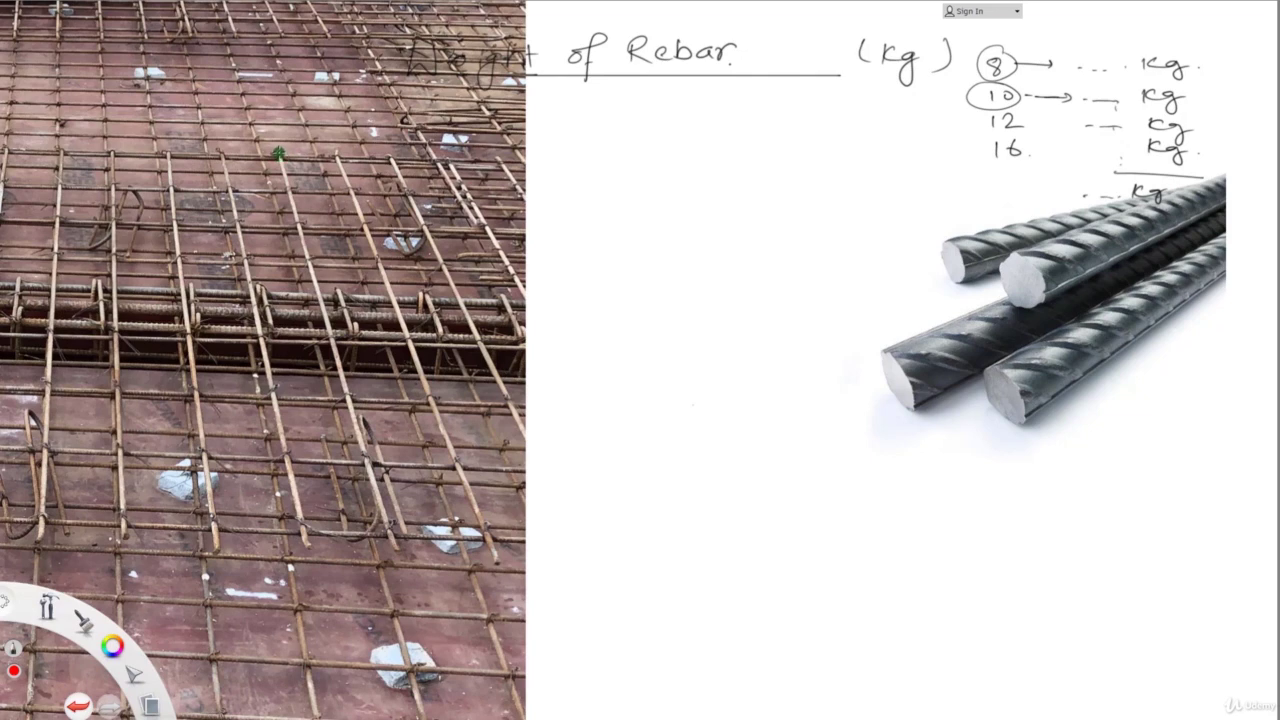
Mark a bar's length on the mesh photo with small red ticks and a long red line
{"action": "left_click", "coordinate": [279, 152]}
{"action": "left_click", "coordinate": [392, 545]}
{"action": "left_click_drag", "start_coordinate": [286, 156], "coordinate": [293, 159]}
{"action": "left_click_drag", "start_coordinate": [321, 243], "coordinate": [328, 252]}
{"action": "left_click_drag", "start_coordinate": [355, 336], "coordinate": [398, 535]}
Switch the pen colour to blue from the colour puck swatches
{"action": "left_click", "coordinate": [112, 646]}
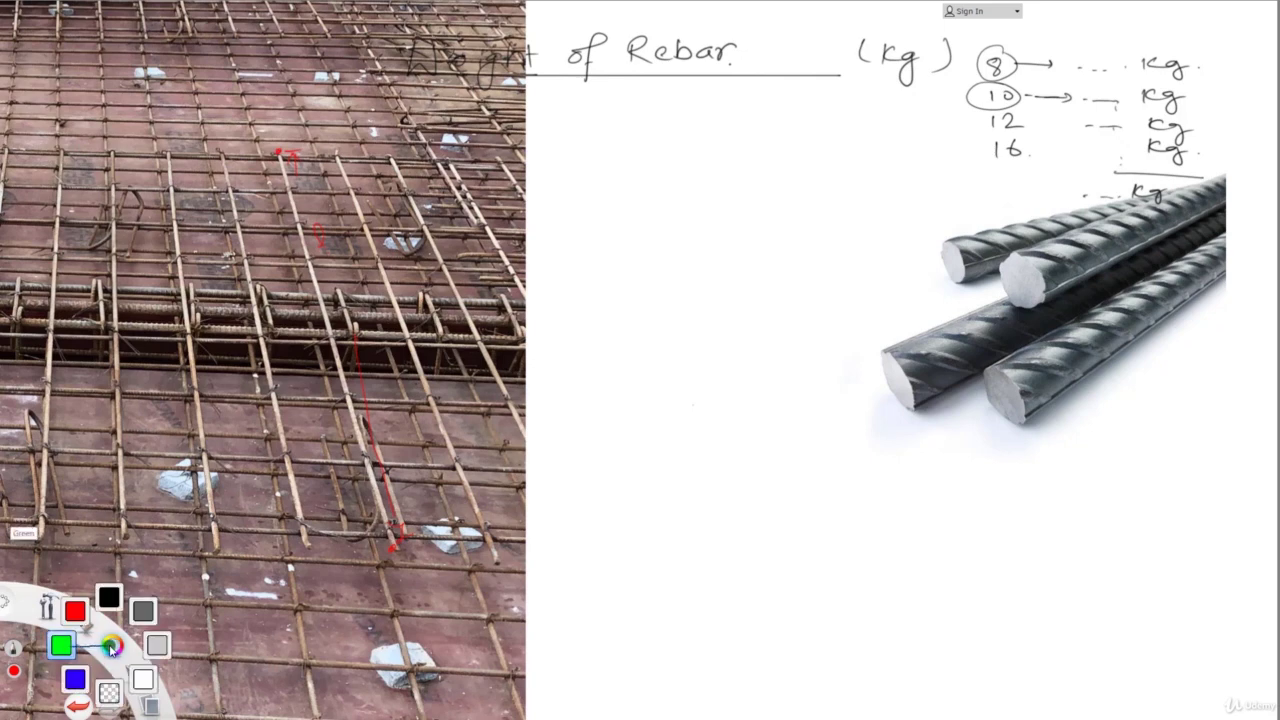
{"action": "left_click", "coordinate": [61, 645]}
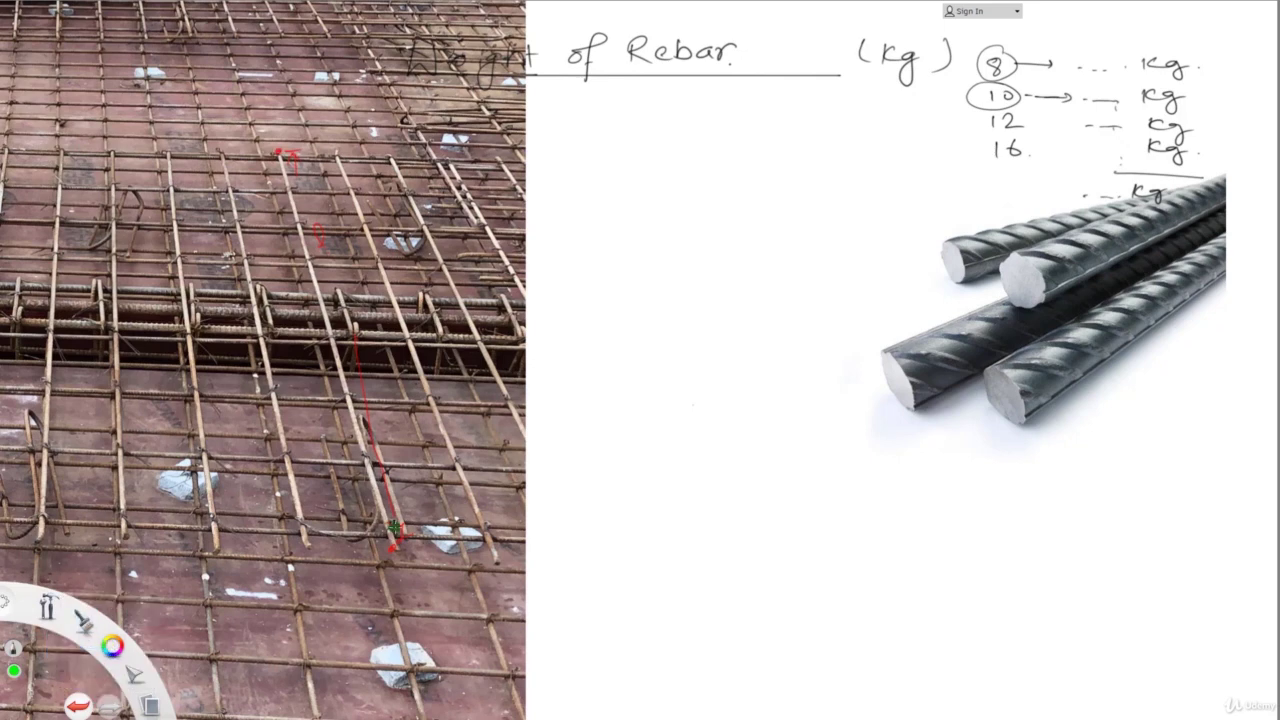
{"action": "left_click", "coordinate": [112, 647]}
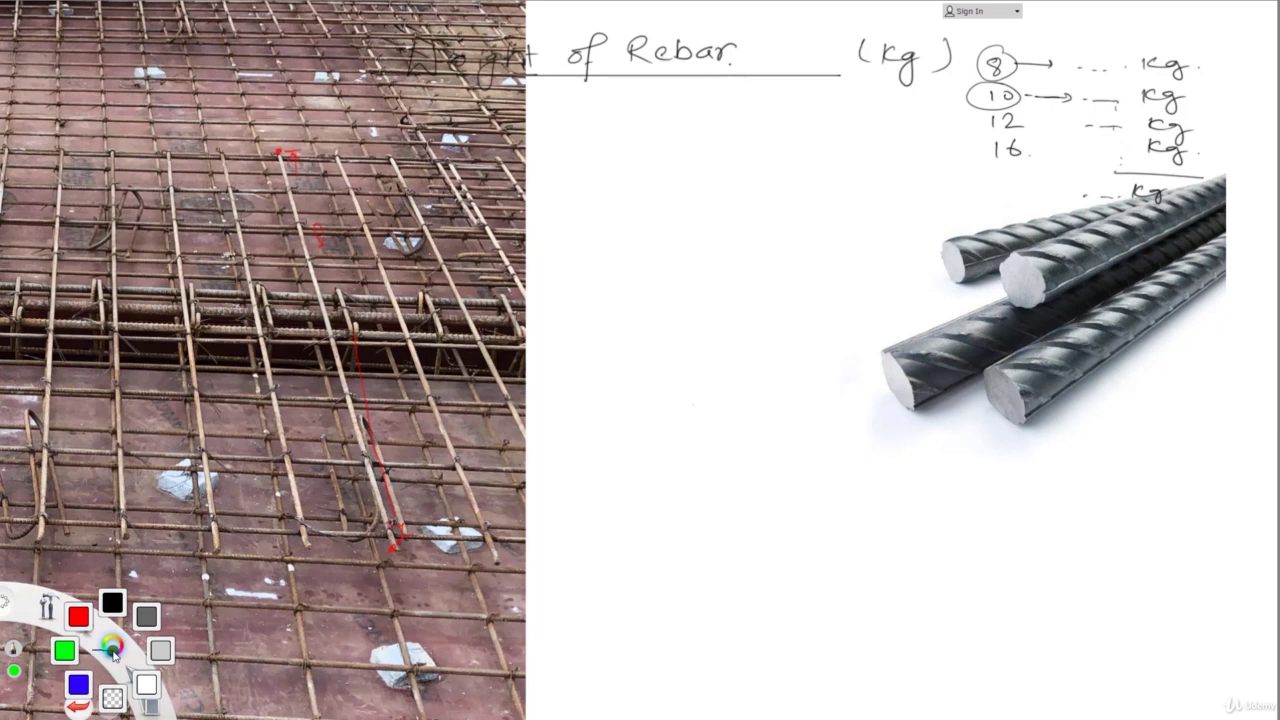
{"action": "left_click", "coordinate": [78, 684]}
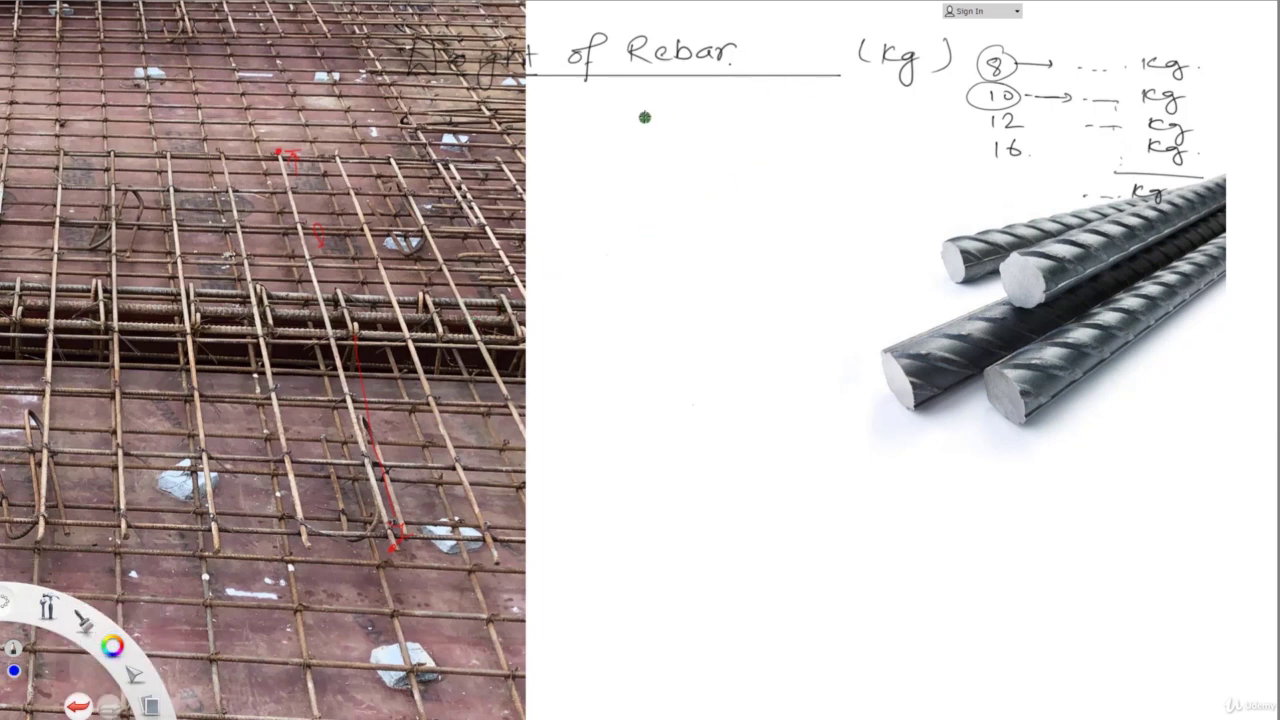
Handwrite 'l → kg.' in blue below the heading and underline it
{"action": "left_click_drag", "start_coordinate": [584, 167], "coordinate": [712, 147]}
{"action": "left_click", "coordinate": [765, 152]}
{"action": "left_click_drag", "start_coordinate": [594, 182], "coordinate": [746, 177]}
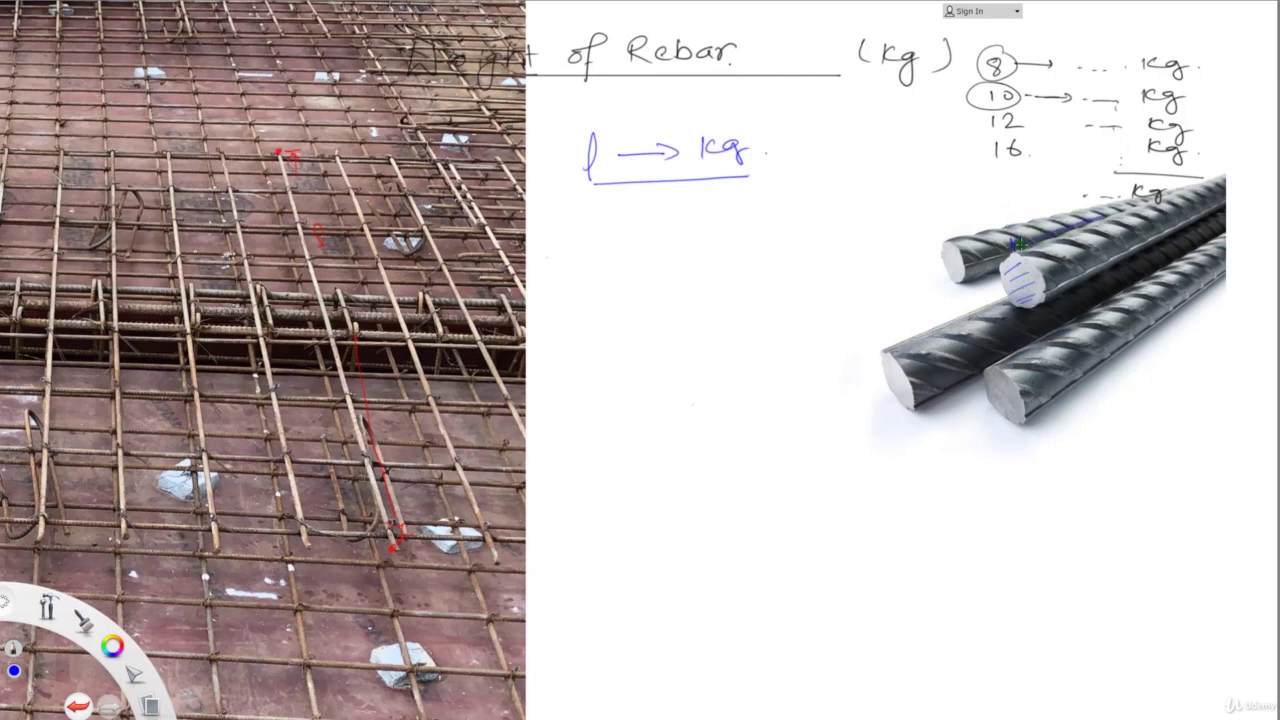
Draw a blue double-headed arrow on the upper rebar and a circled '8mm' label arrowed to its end
{"action": "mouse_move", "coordinate": [1020, 243]}
{"action": "left_mouse_down"}
{"action": "mouse_move", "coordinate": [1114, 214]}
{"action": "mouse_move", "coordinate": [1100, 222]}
{"action": "left_mouse_up"}
{"action": "left_click_drag", "start_coordinate": [920, 313], "coordinate": [1002, 299]}
{"action": "left_click_drag", "start_coordinate": [866, 306], "coordinate": [898, 310]}
{"action": "left_click_drag", "start_coordinate": [832, 284], "coordinate": [885, 276]}
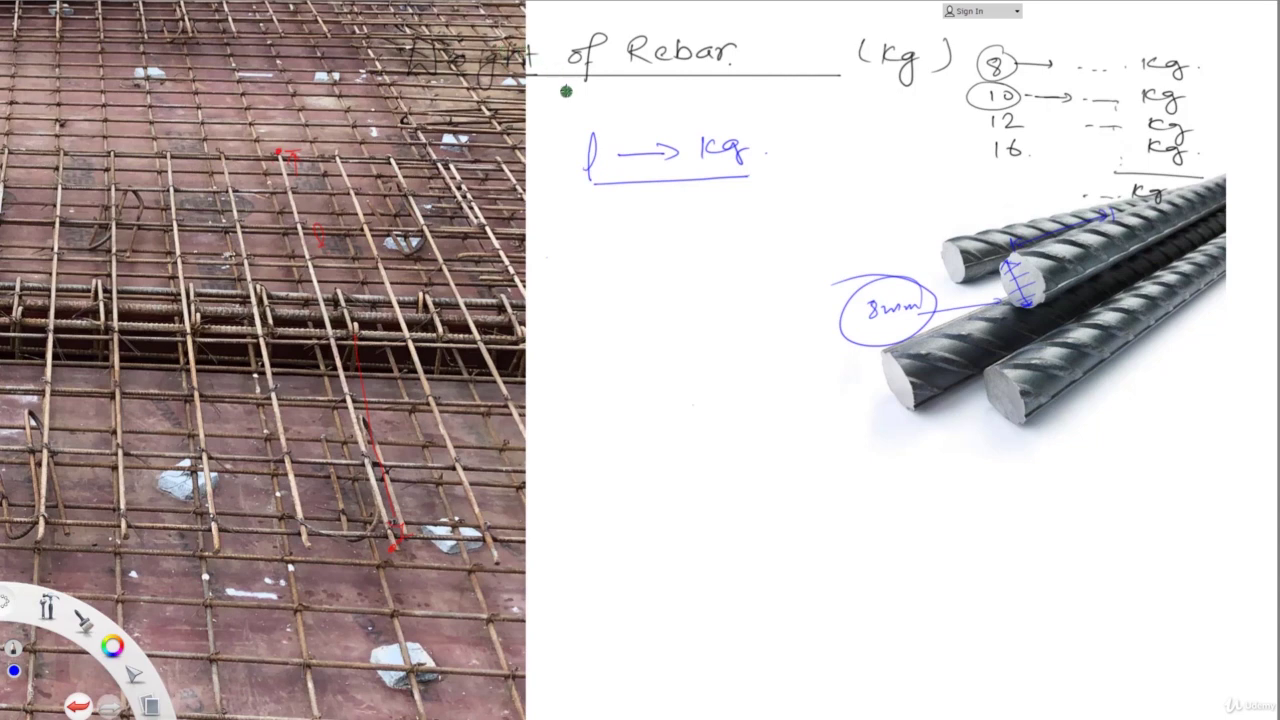